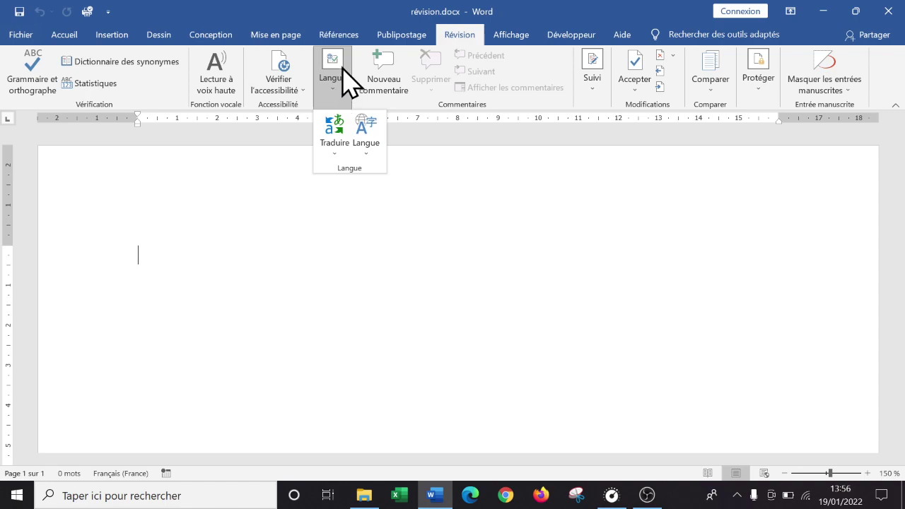
- View the Office language preferences and the list of display languages available to install, leaving the settings as they are
click(220, 274)
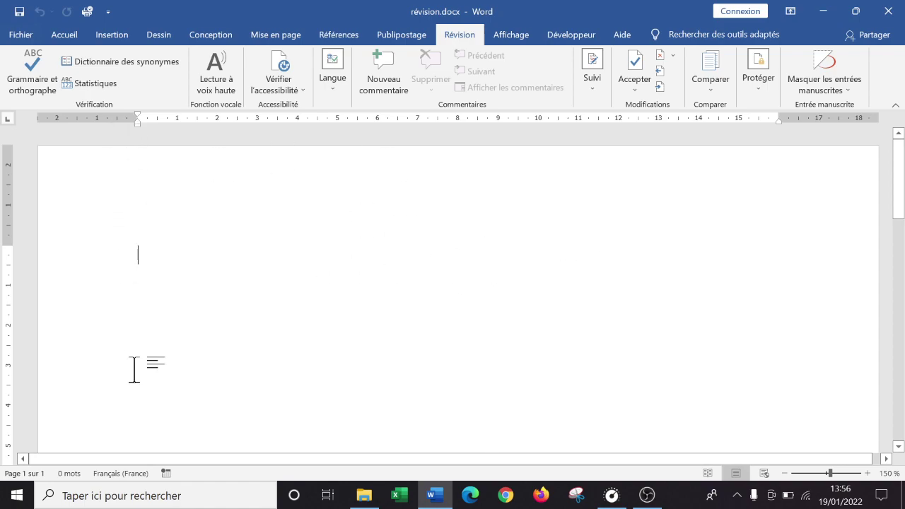
click(349, 92)
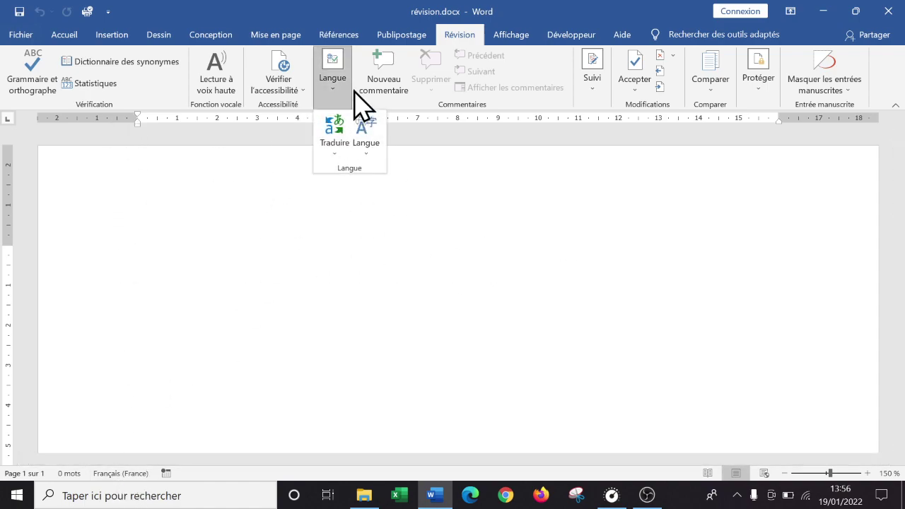
click(374, 155)
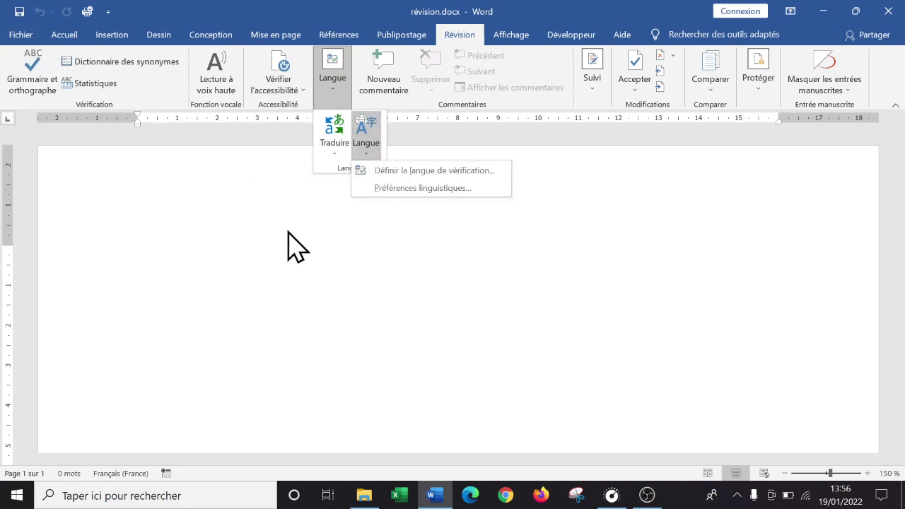
click(428, 189)
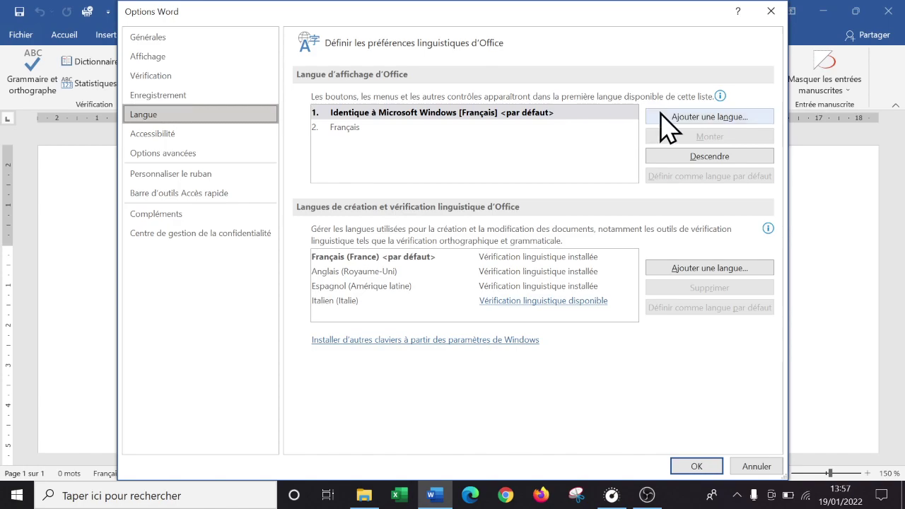
click(708, 118)
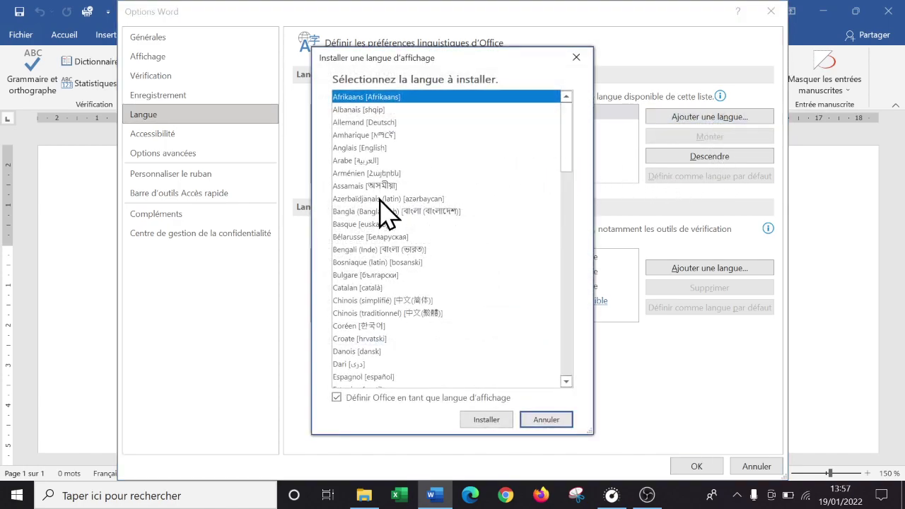
click(576, 57)
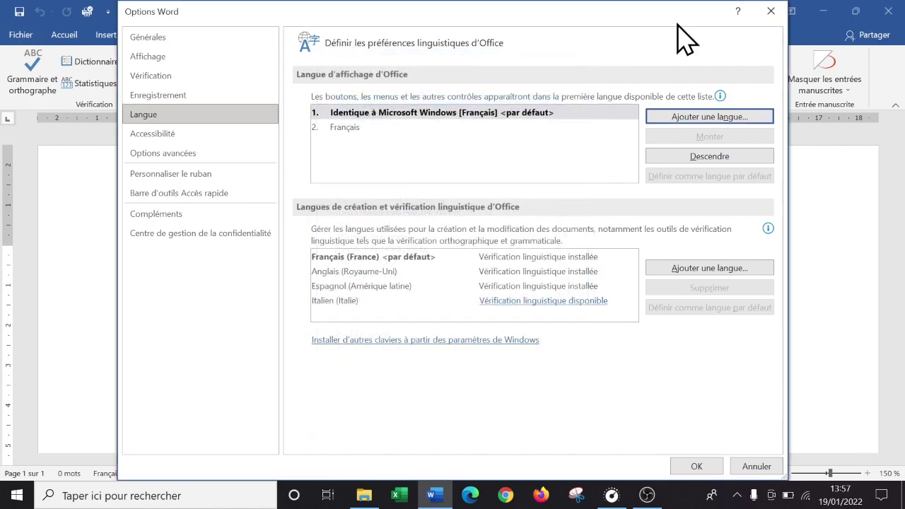
click(771, 12)
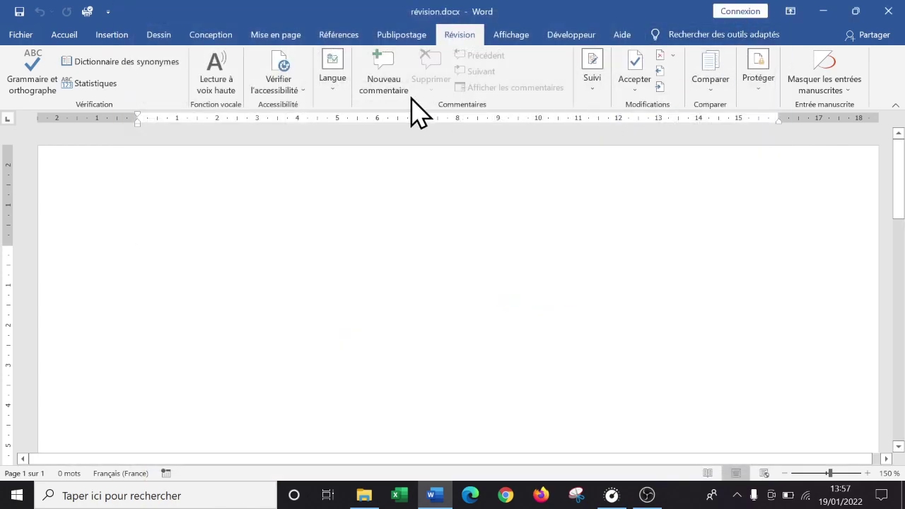
click(346, 86)
click(358, 155)
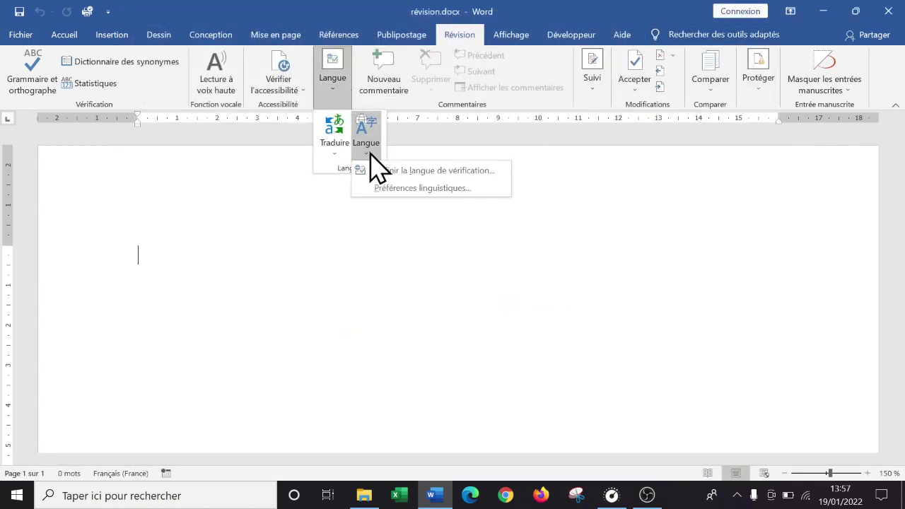
click(484, 196)
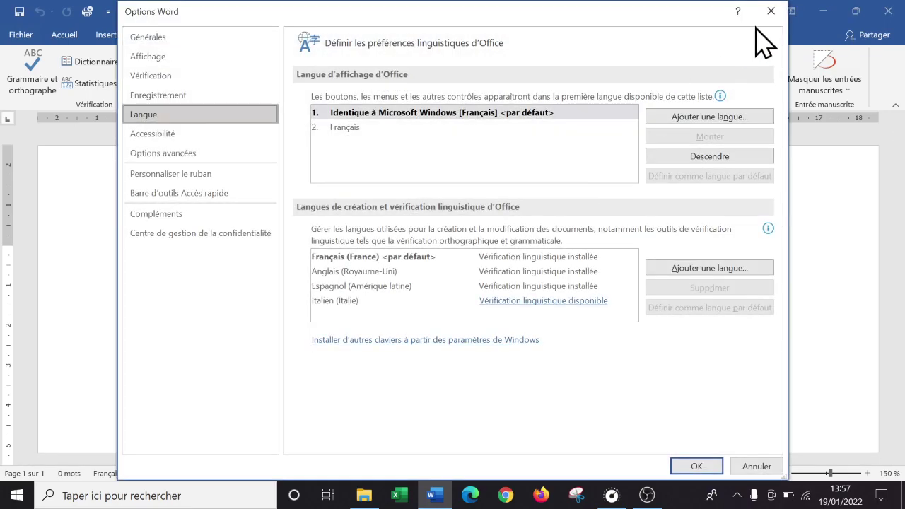
click(770, 12)
- Apply Français (France) as the document's proofing language, keeping automatic language detection enabled
click(332, 99)
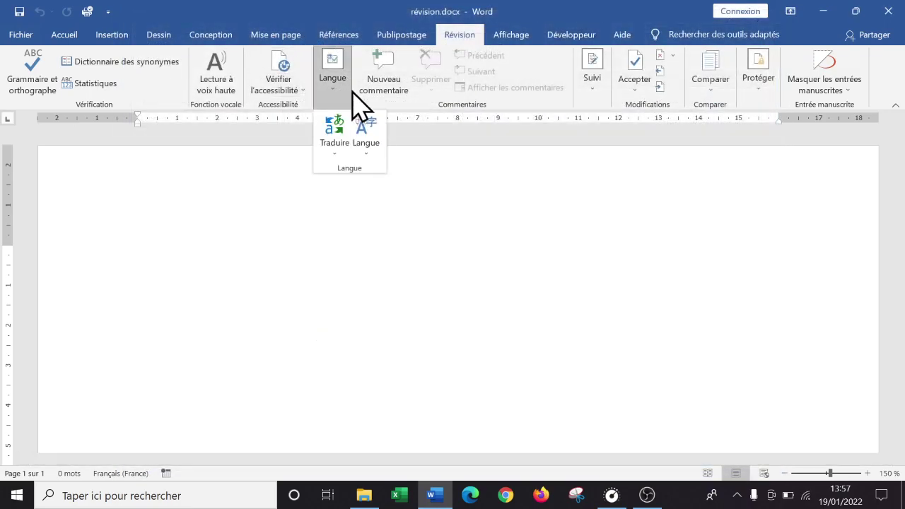
click(372, 149)
click(466, 176)
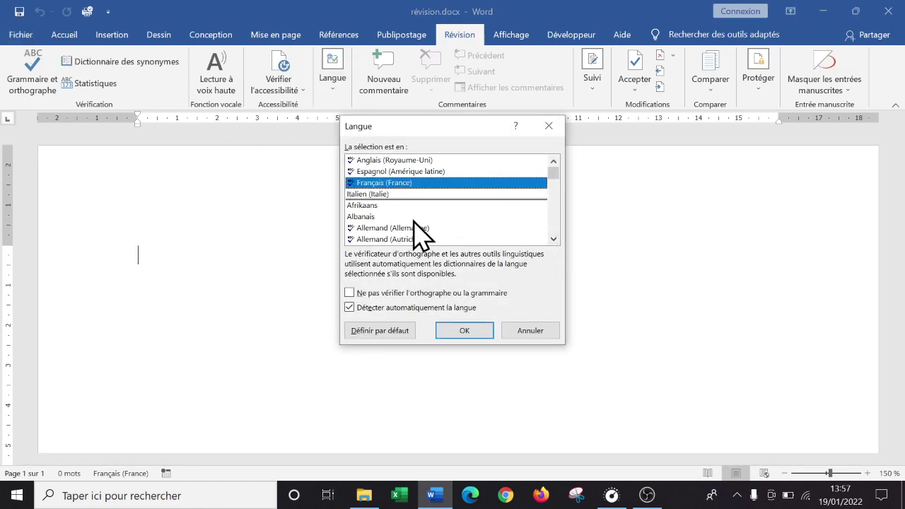
click(463, 330)
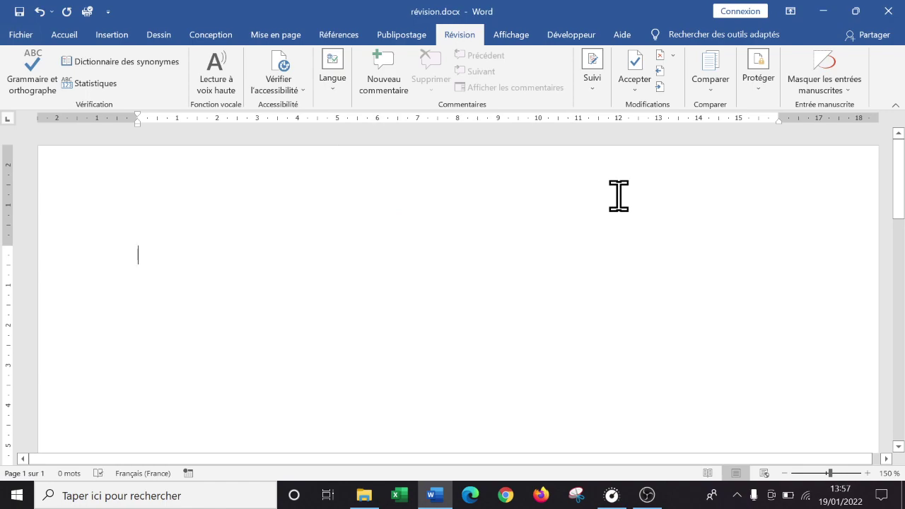
- Write the sentence "Bob est dans la cuisine !" and check its proofing language
text(Bob est dans la cuisine !)
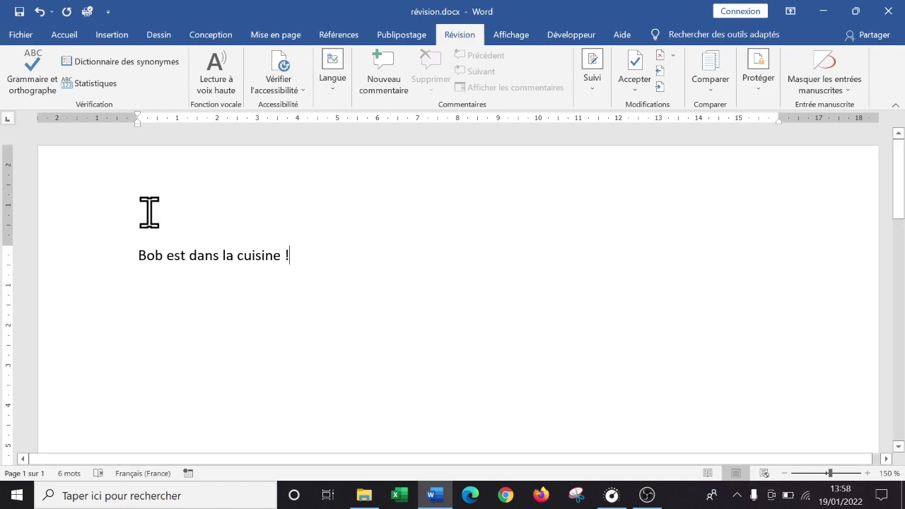
click(141, 473)
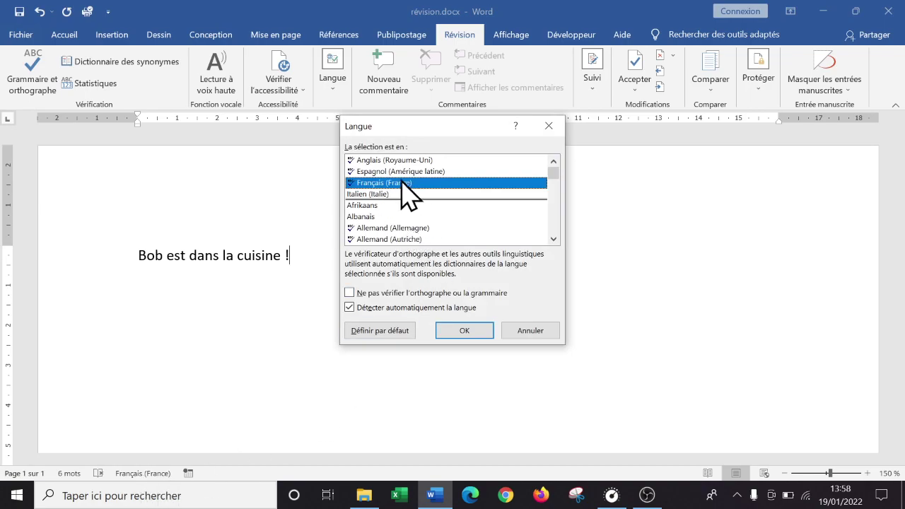
click(480, 332)
- Misspell "cuisine" as "cuysine" in the sentence and correct it with the suggested spelling "cuisine"
click(251, 256)
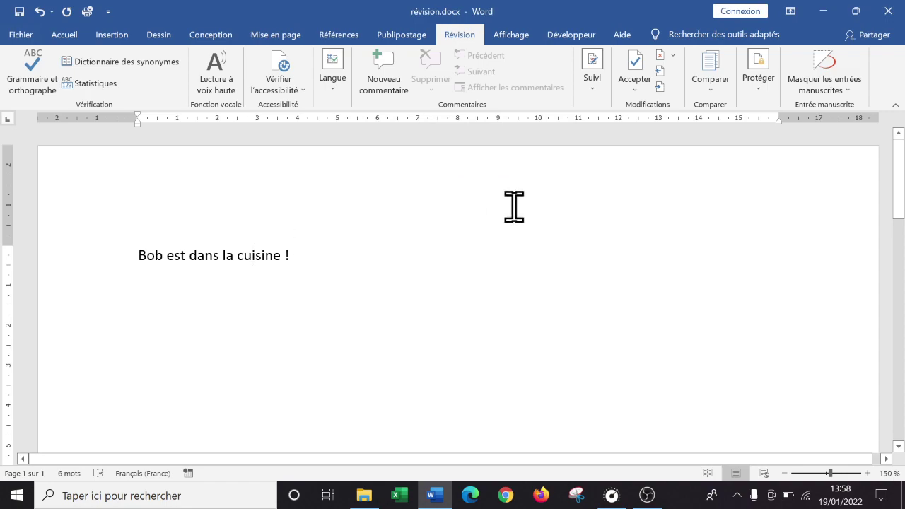
key(Delete)
text(y)
click(410, 269)
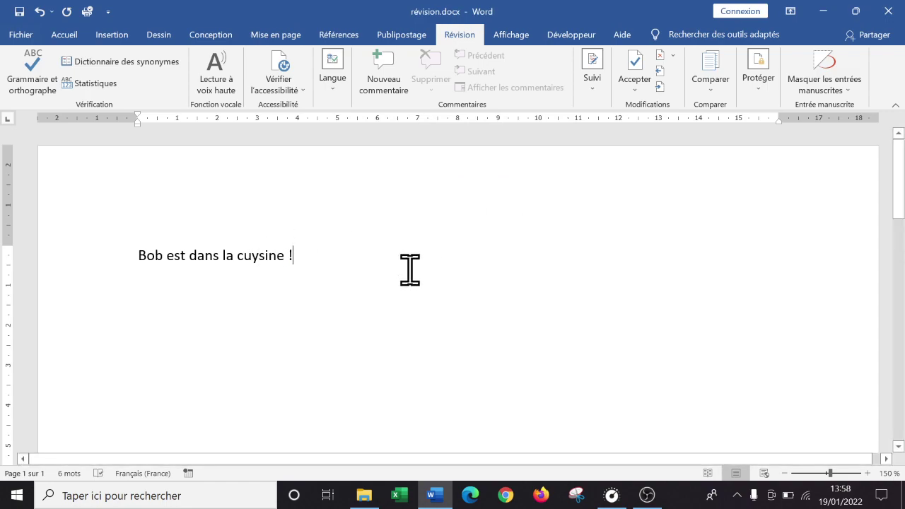
right_click(269, 261)
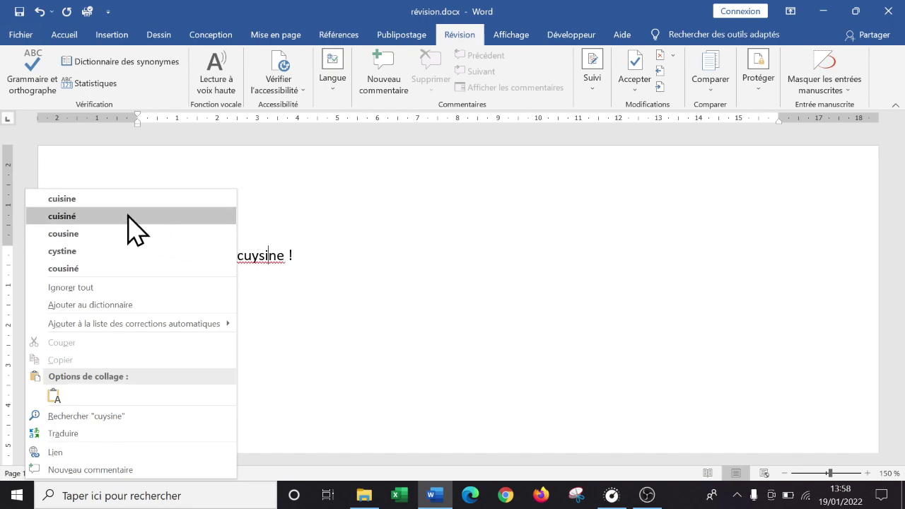
click(106, 201)
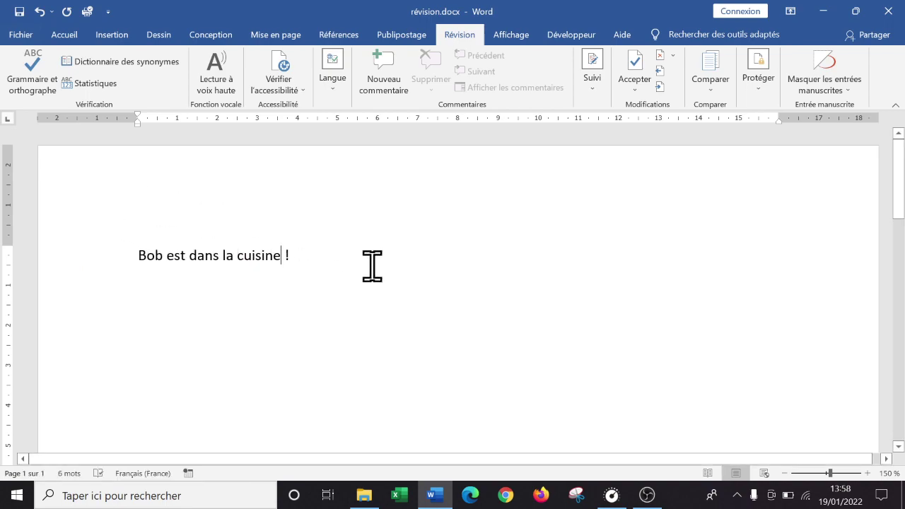
- Add the sentence "Bob is in the kitchen !" as a new paragraph below the French sentence
click(290, 256)
key(BackSpace)
click(204, 249)
key(Return)
text(Bob)
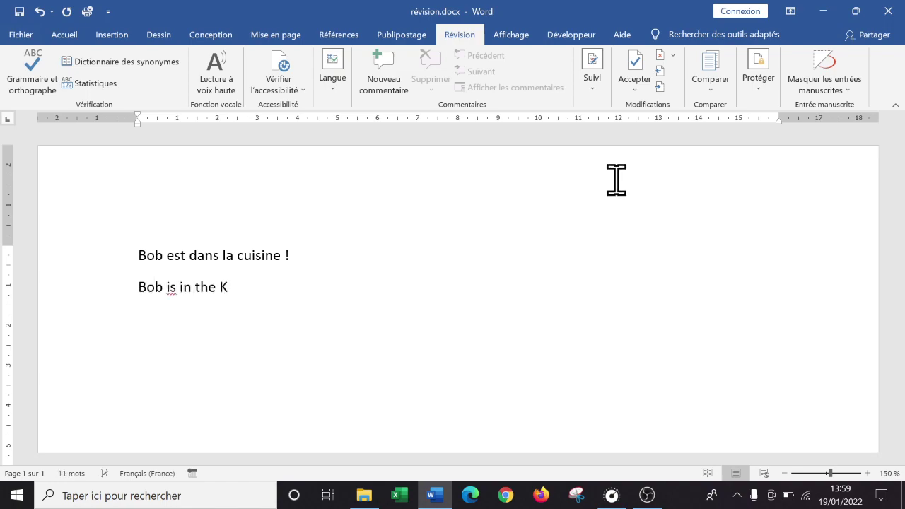
text(is in the kitchen !)
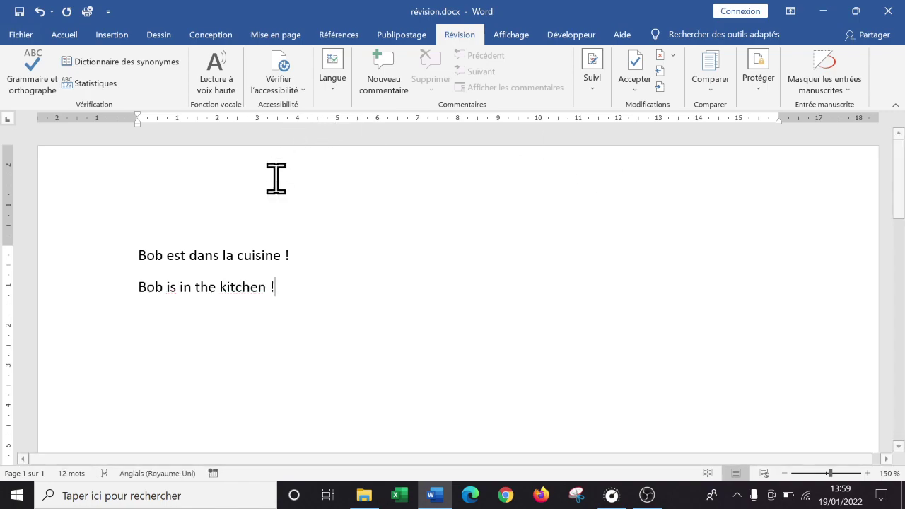
click(209, 275)
click(208, 287)
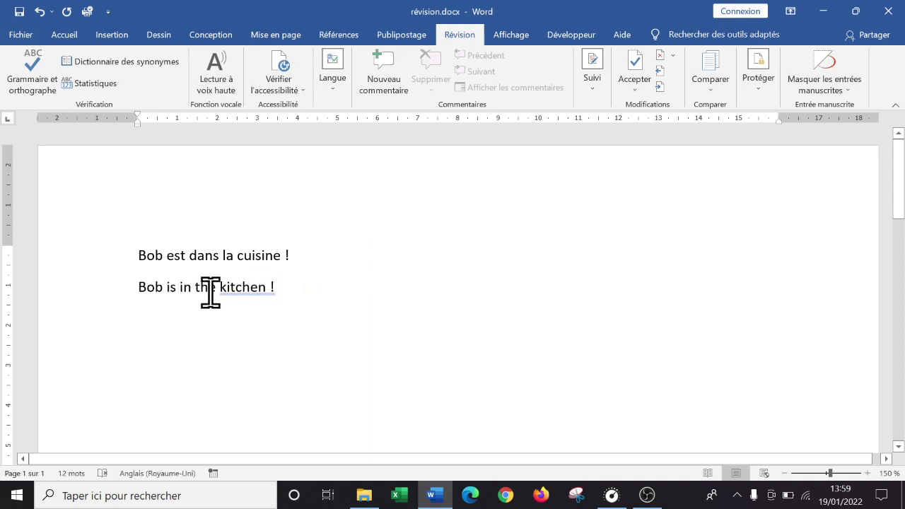
drag(312, 285, 149, 284)
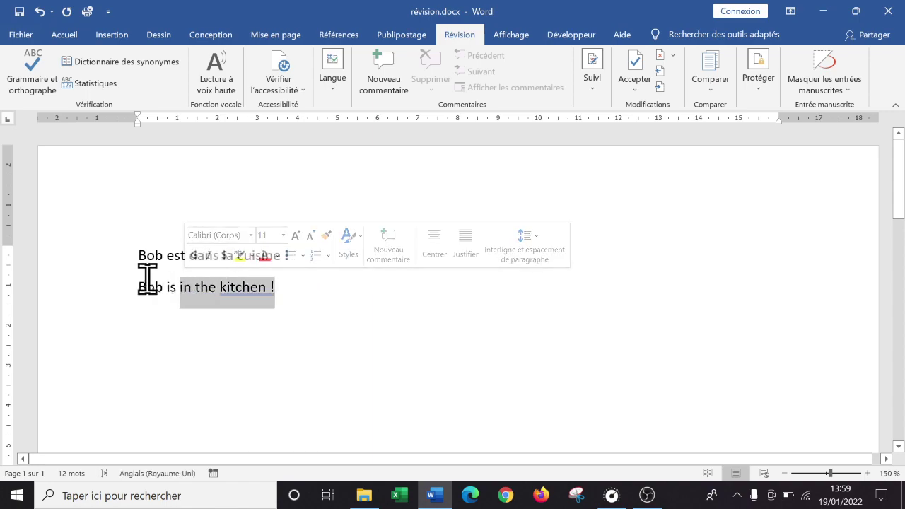
click(148, 284)
click(315, 299)
click(225, 293)
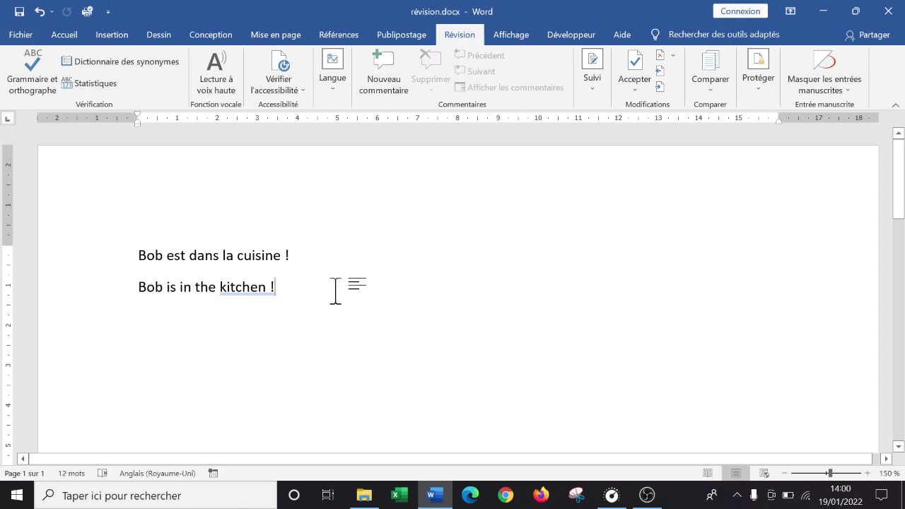
click(89, 299)
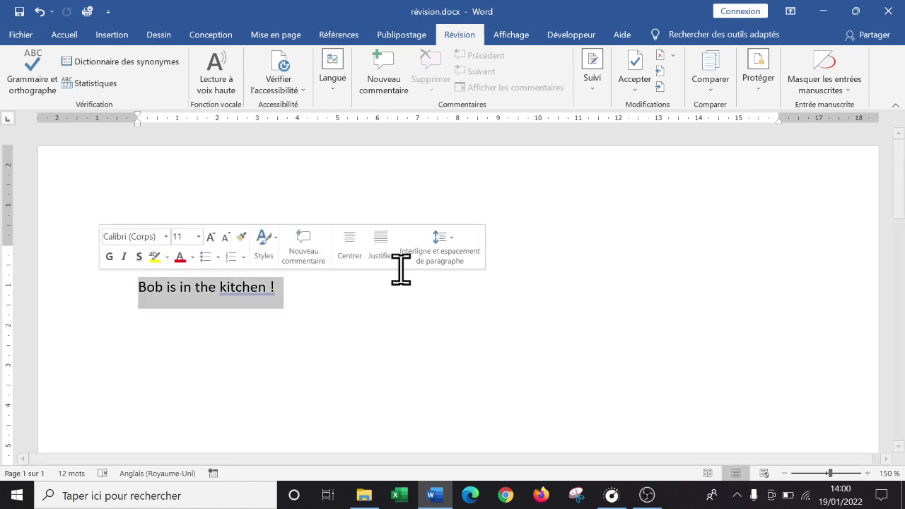
click(329, 319)
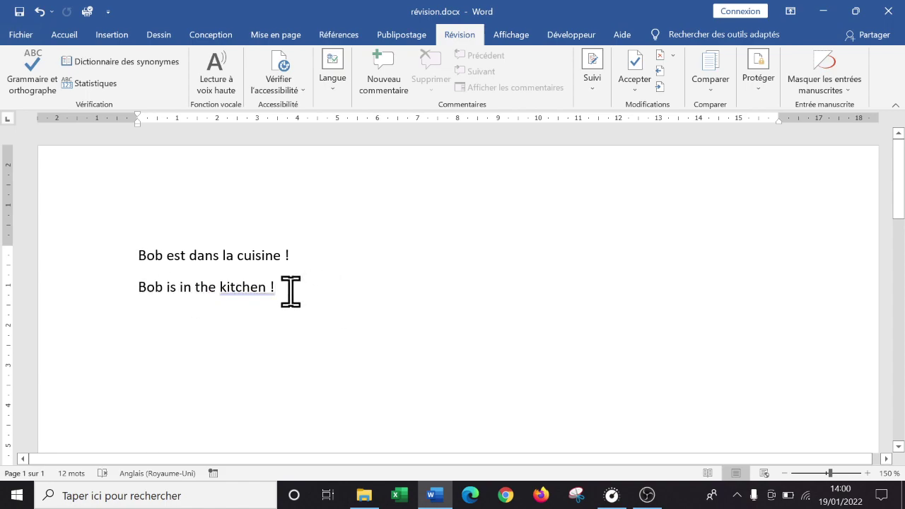
drag(287, 290, 121, 293)
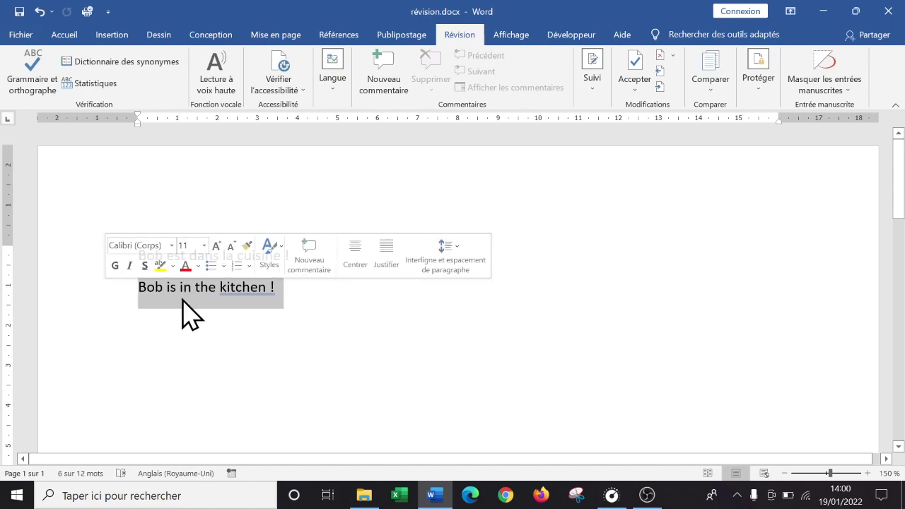
click(283, 285)
drag(295, 290, 97, 279)
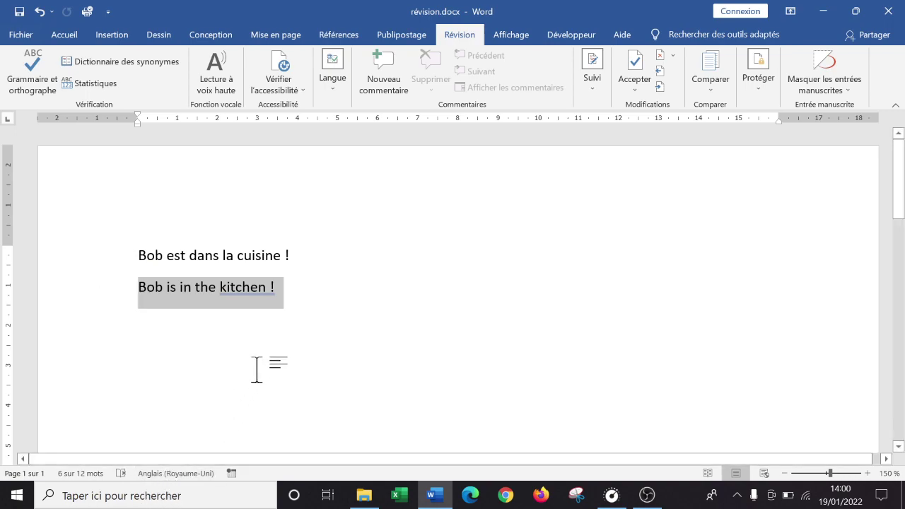
click(285, 309)
click(125, 287)
mouse_move(181, 306)
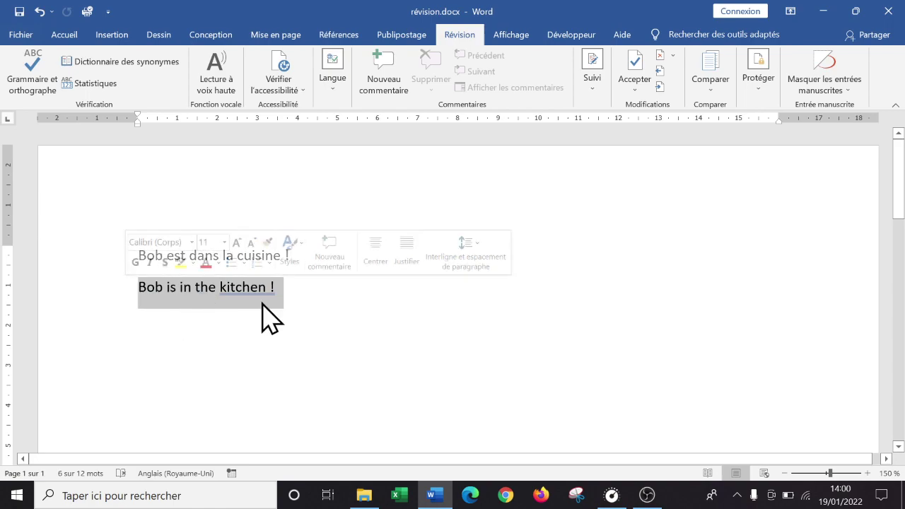
click(162, 306)
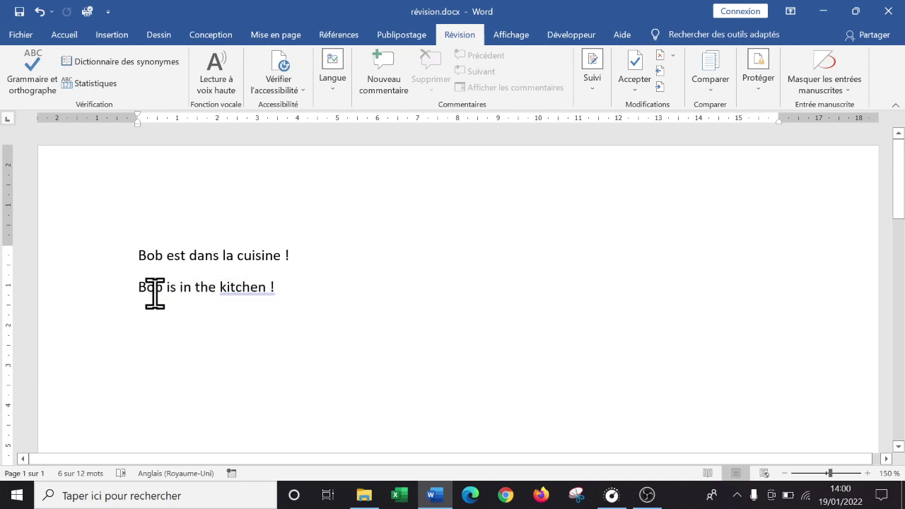
drag(131, 285, 329, 279)
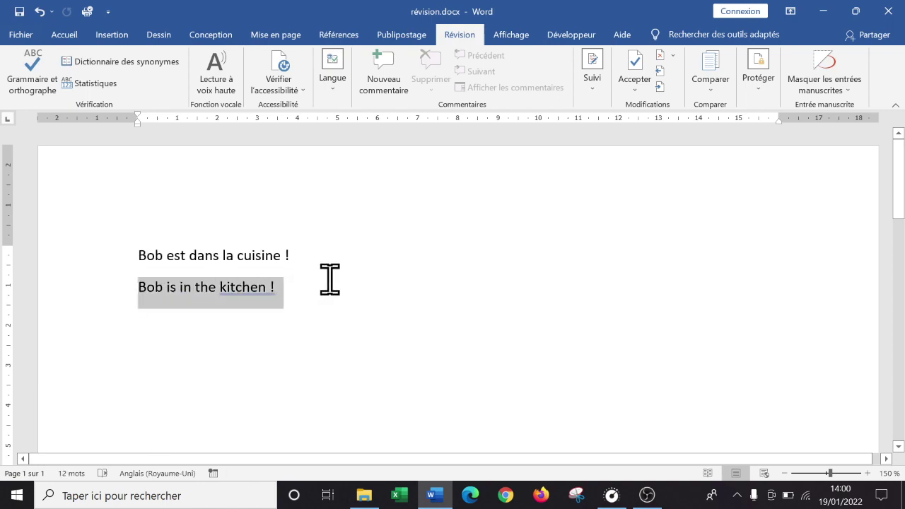
right_click(190, 288)
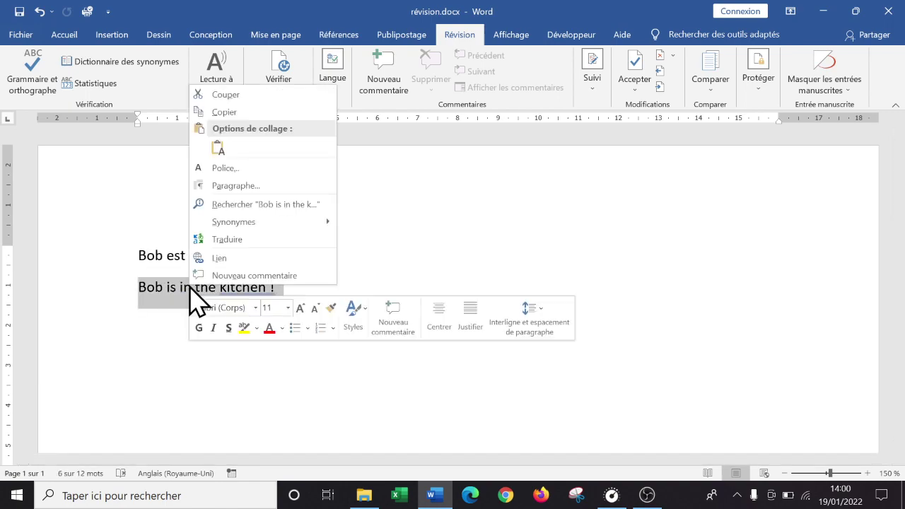
click(89, 288)
- Set the proofing language of the sentence "Bob is in the kitchen !" to Anglais (Royaume-Uni), keeping automatic language detection enabled
click(72, 303)
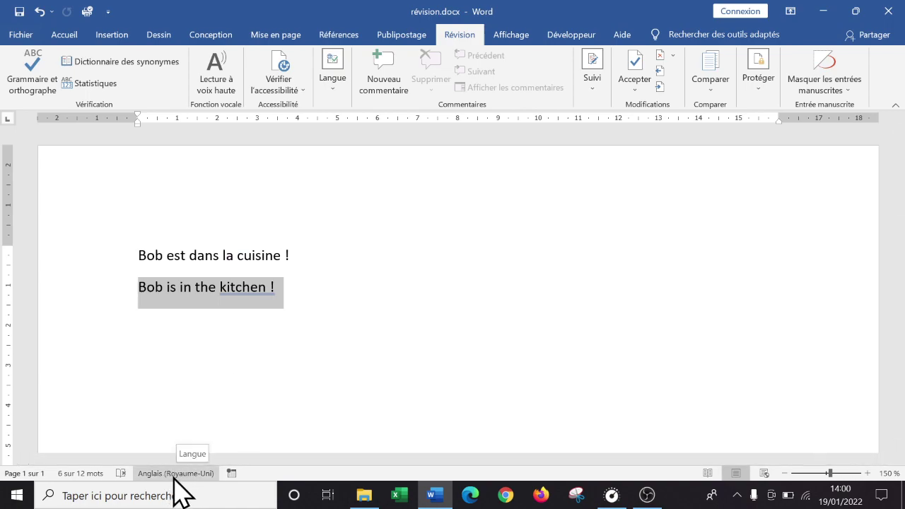
click(331, 94)
click(367, 131)
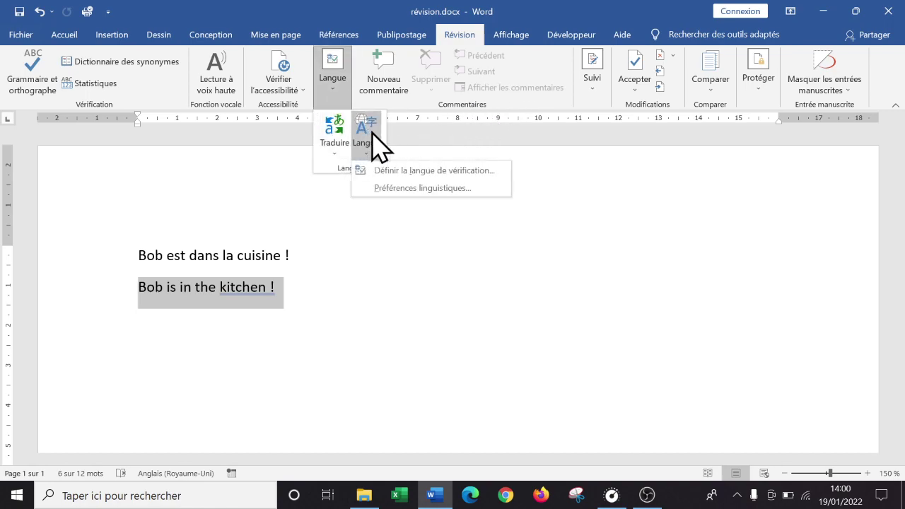
click(427, 175)
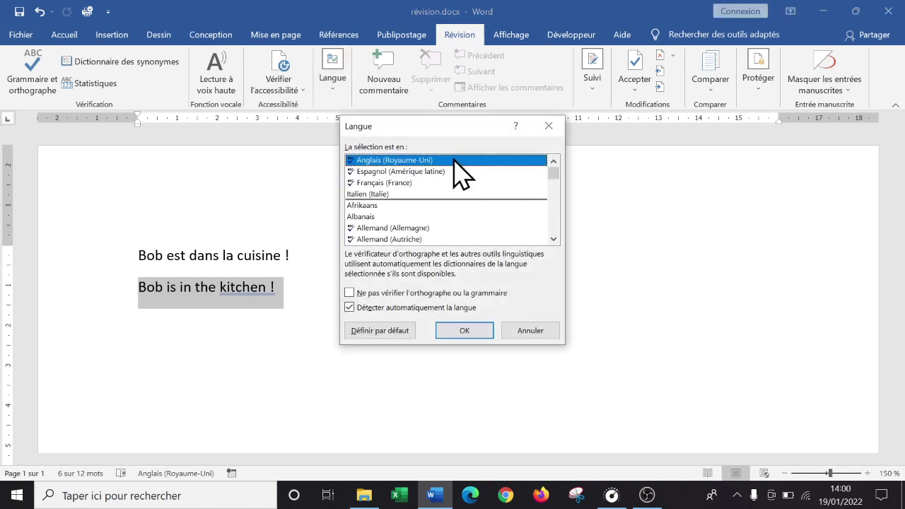
click(396, 161)
drag(554, 238, 553, 239)
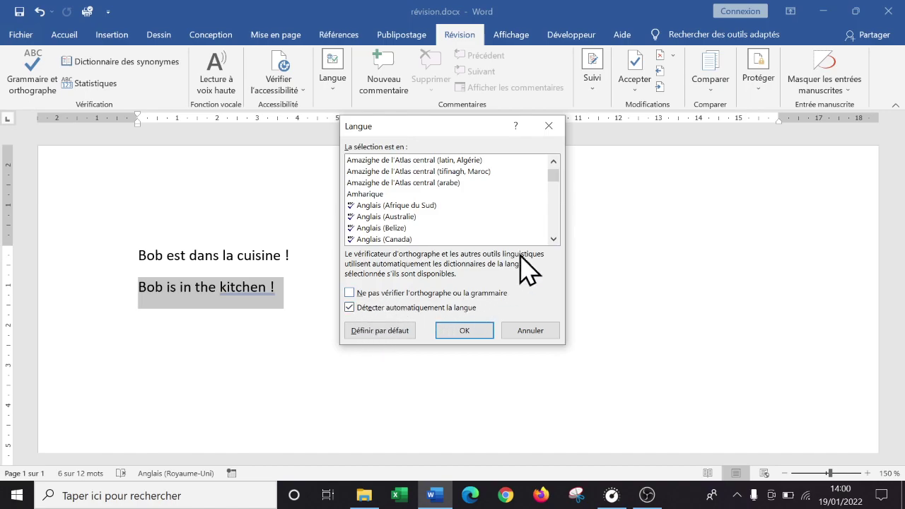
drag(552, 177, 549, 141)
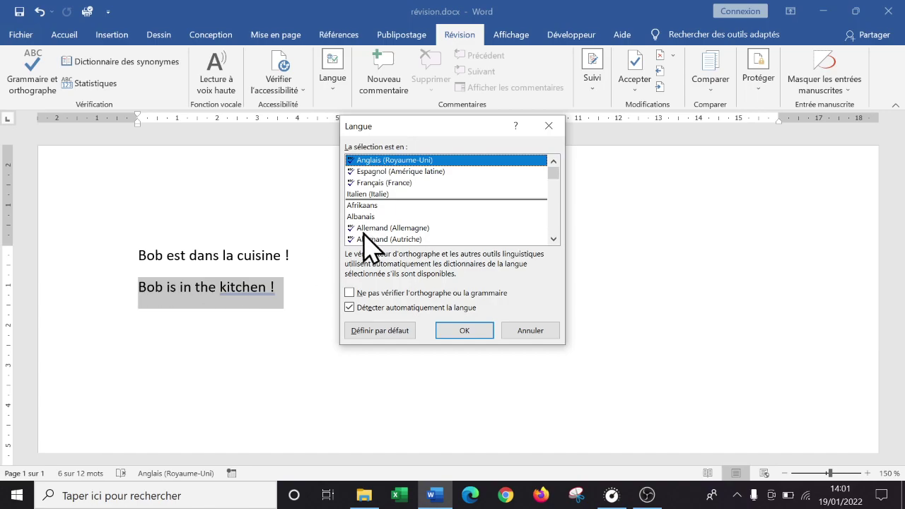
click(466, 332)
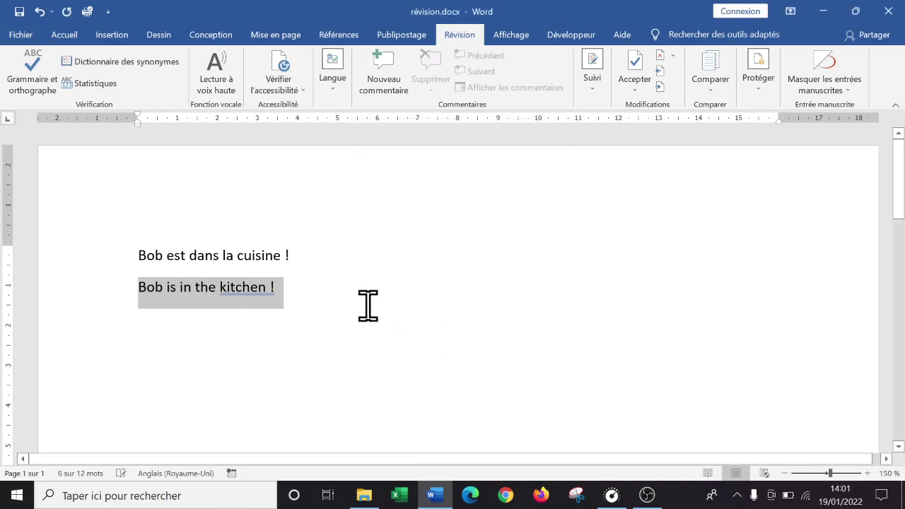
- Remove the space before the exclamation mark in the English sentence and display the formatting marks
click(338, 288)
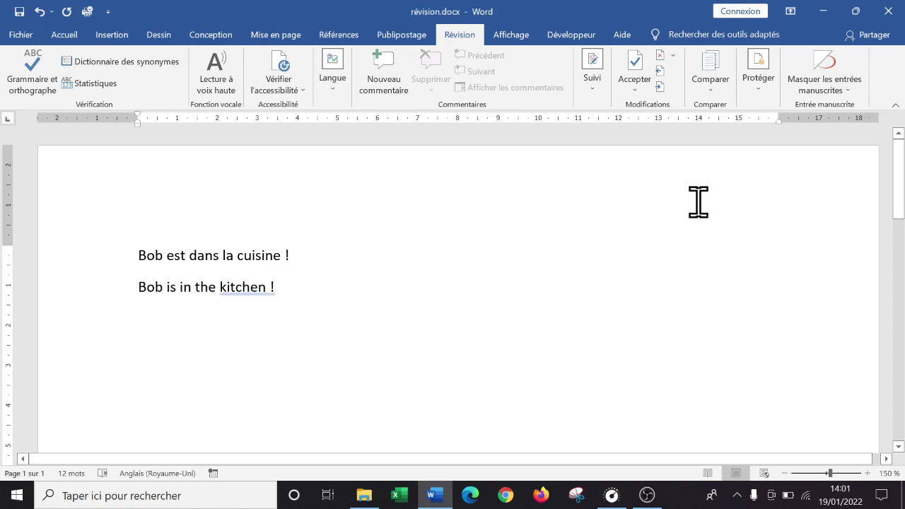
key(BackSpace)
click(104, 255)
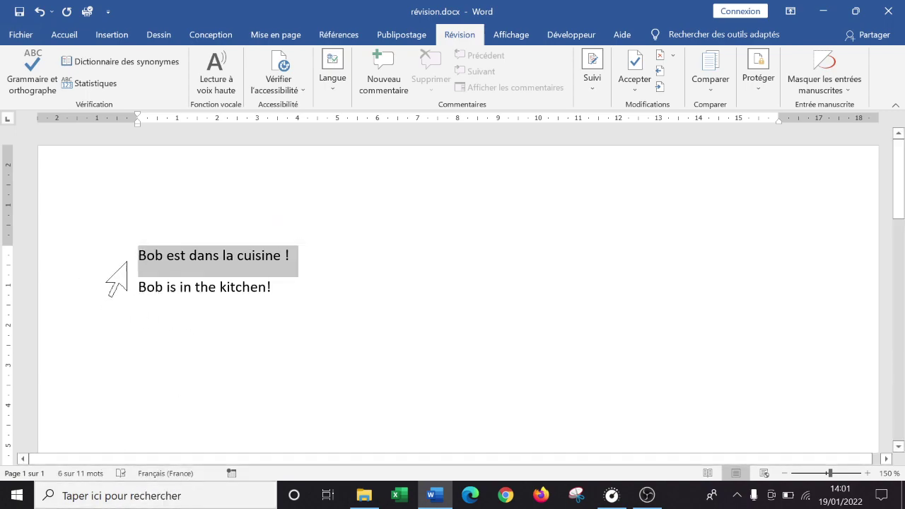
click(65, 35)
click(410, 61)
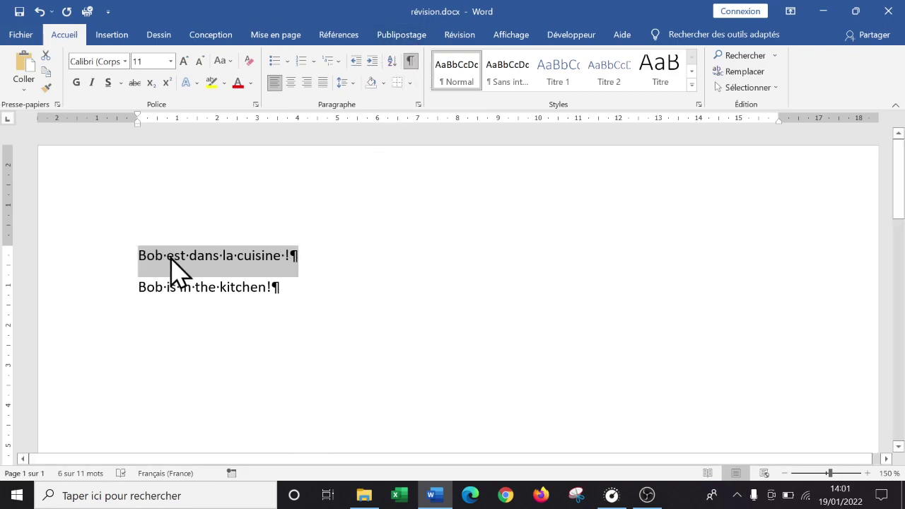
- Check the proofing language assigned to the sentence "Bob is in the kitchen!"
click(96, 289)
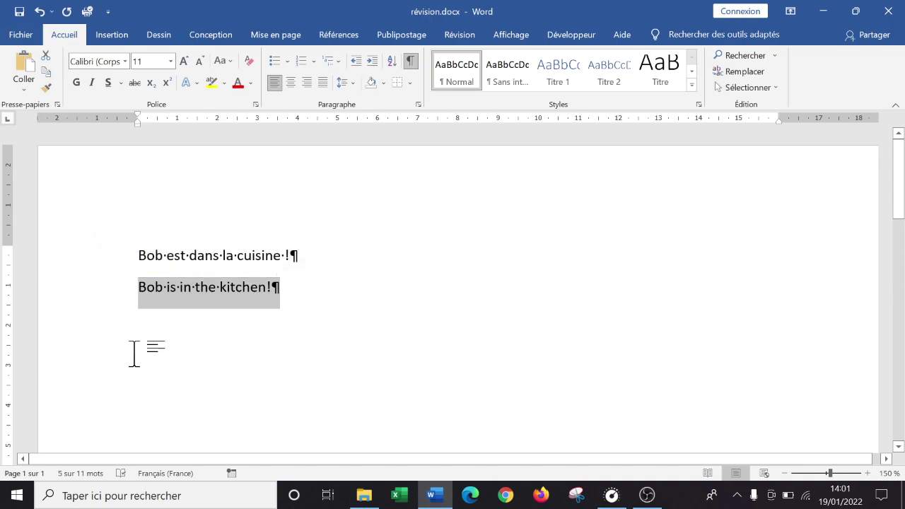
click(331, 334)
click(106, 288)
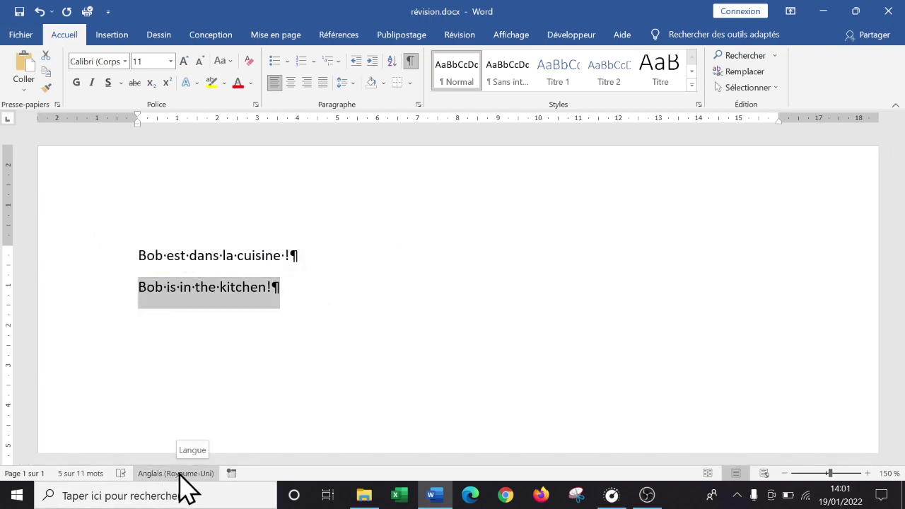
click(376, 292)
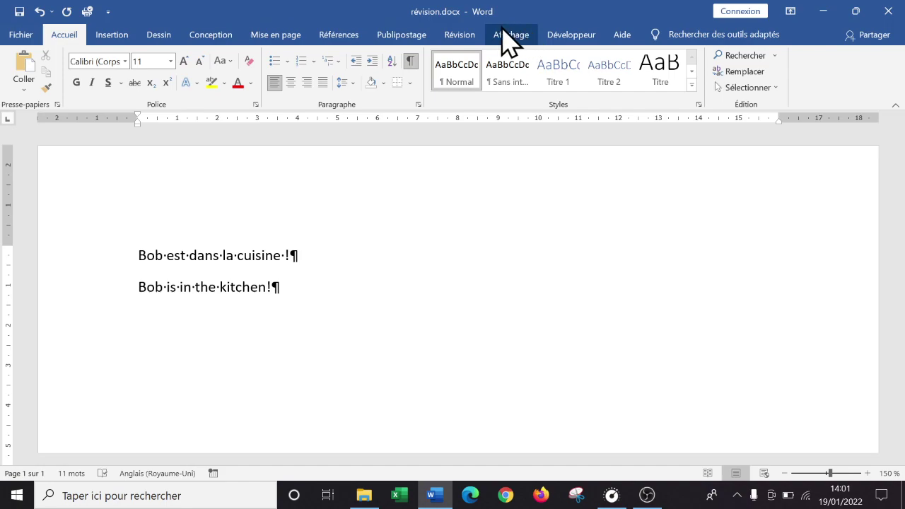
- Review the Office language preferences, including where to add an authoring and proofing language, without changing them
click(297, 36)
click(338, 42)
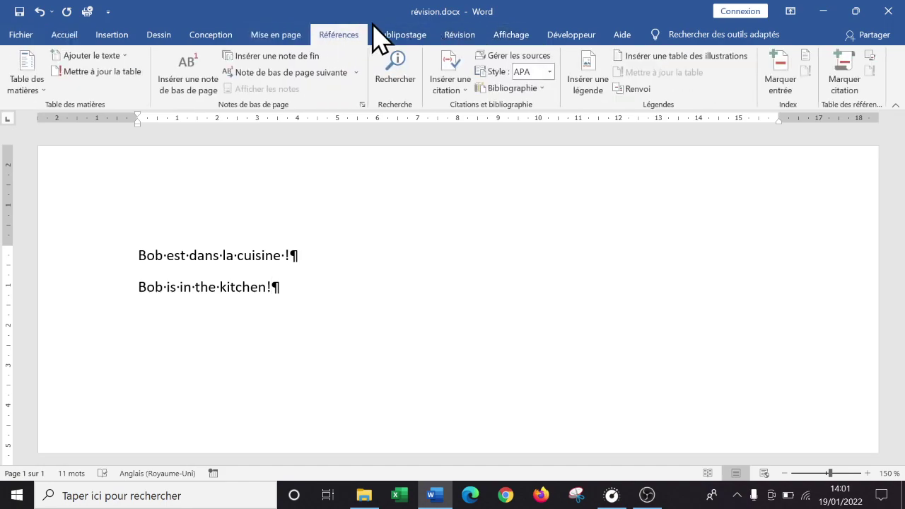
click(474, 44)
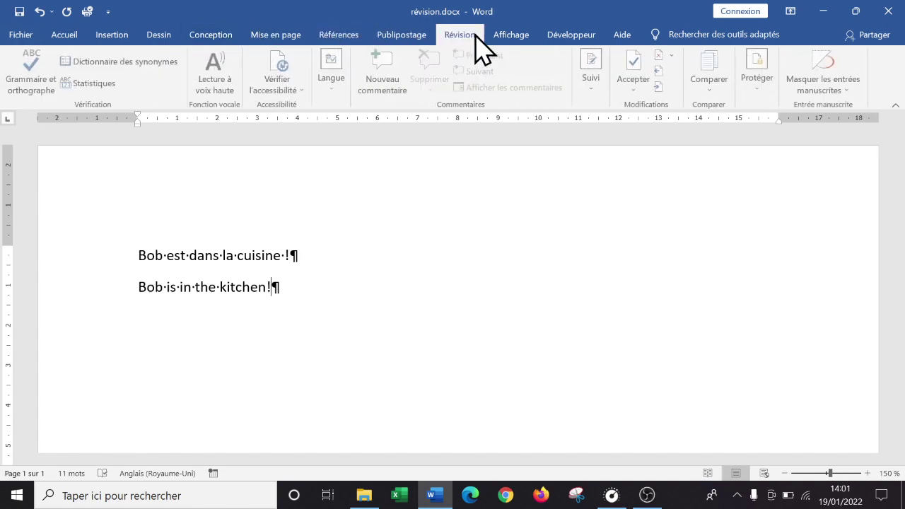
click(334, 85)
click(371, 141)
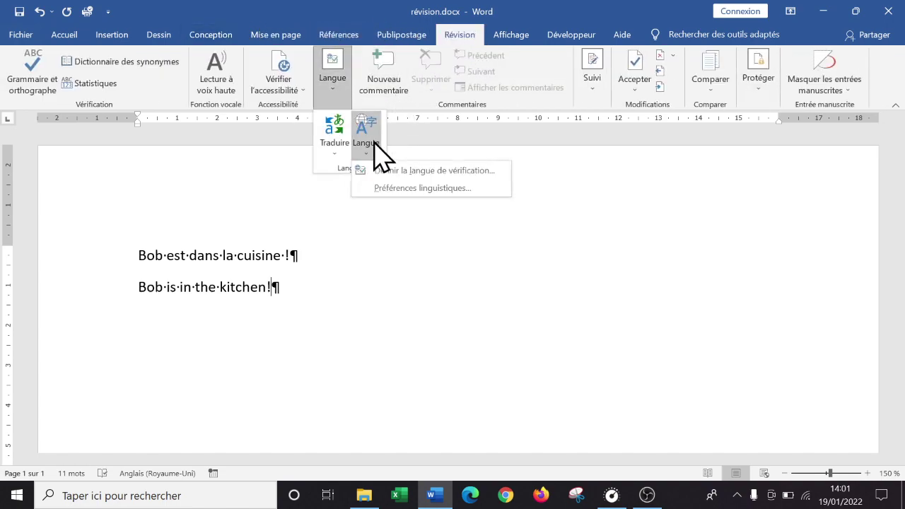
click(452, 188)
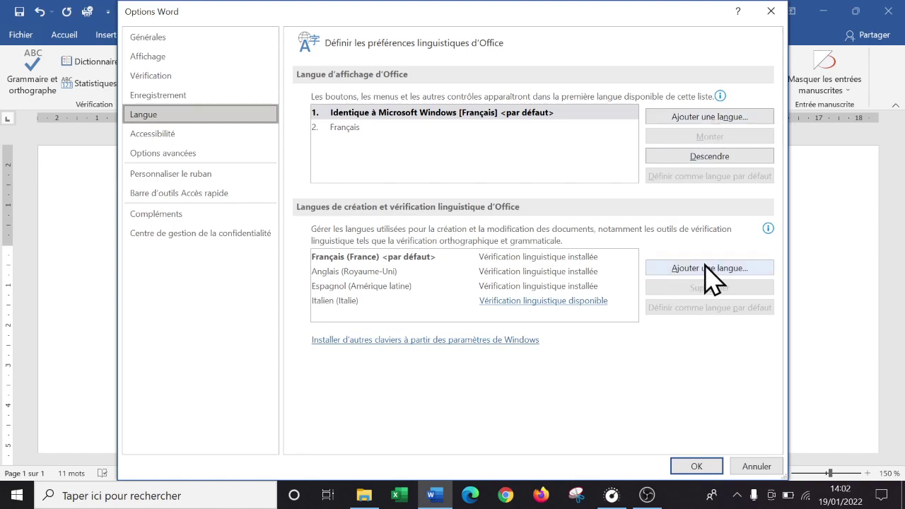
click(696, 466)
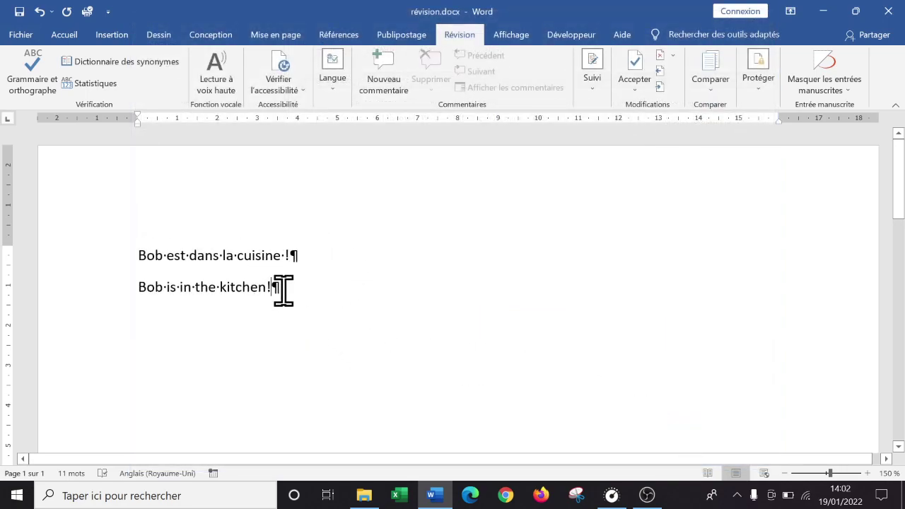
- Translate the sentence "Bob is in the kitchen!" with the selection translator
drag(309, 287, 115, 279)
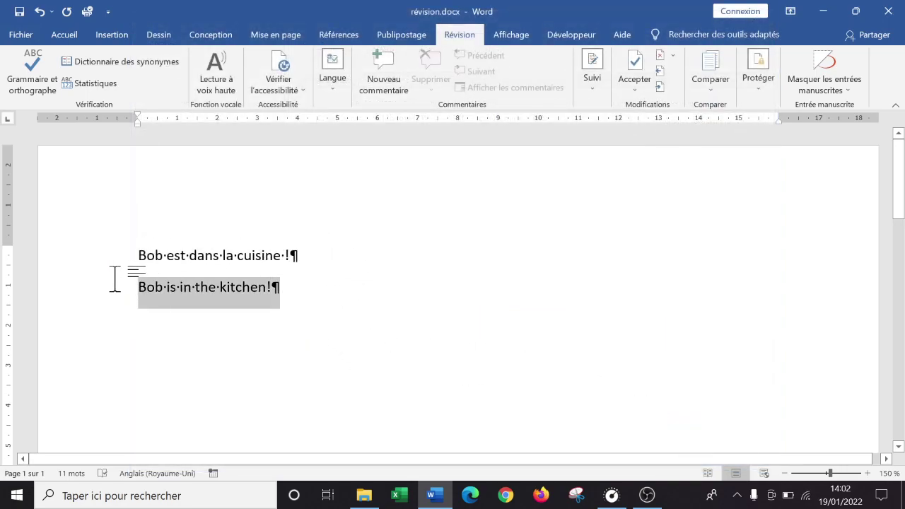
click(345, 85)
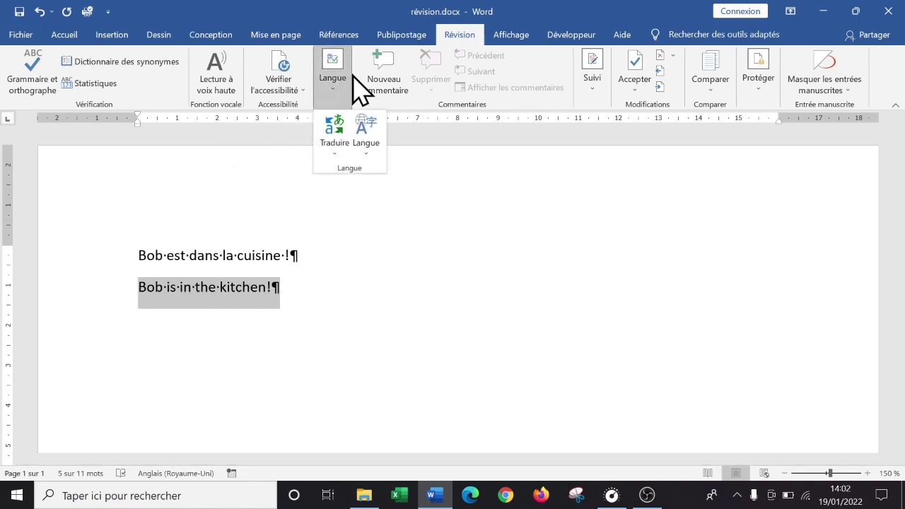
click(337, 150)
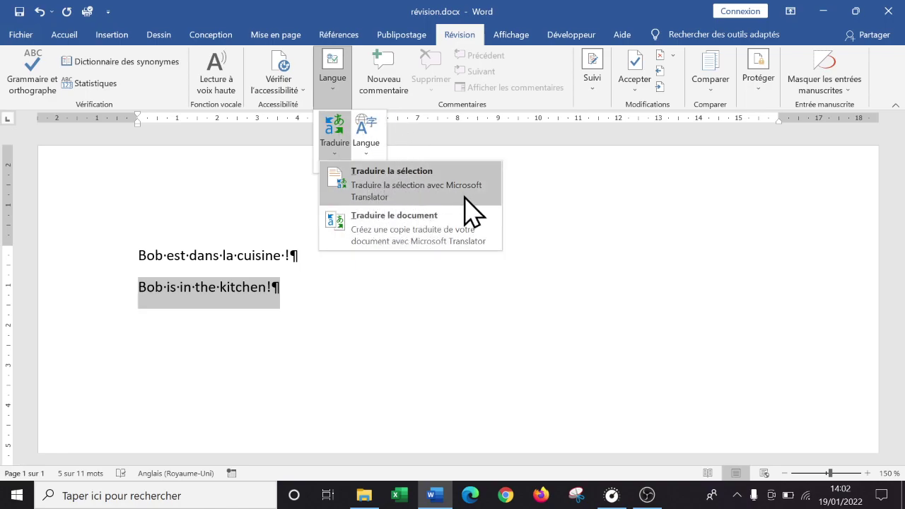
click(421, 191)
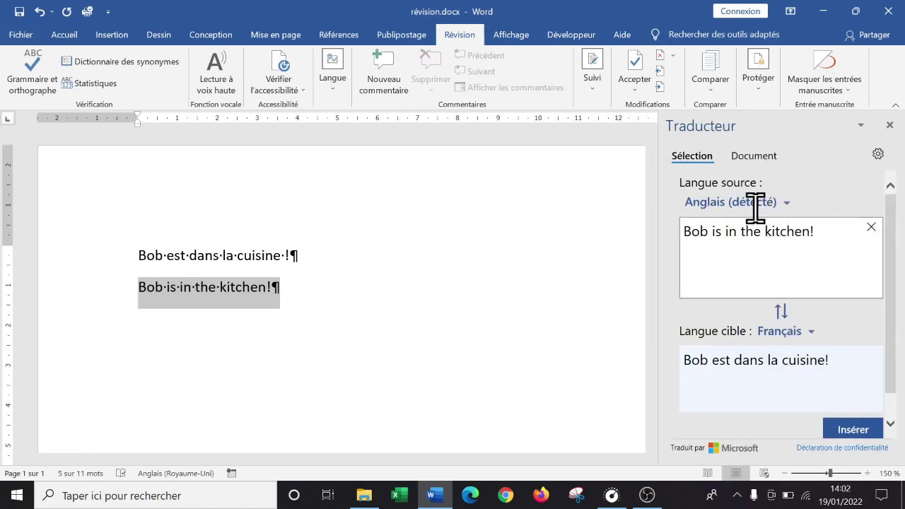
- Set the translation's target language to Finnois and review the translated sentence
click(812, 331)
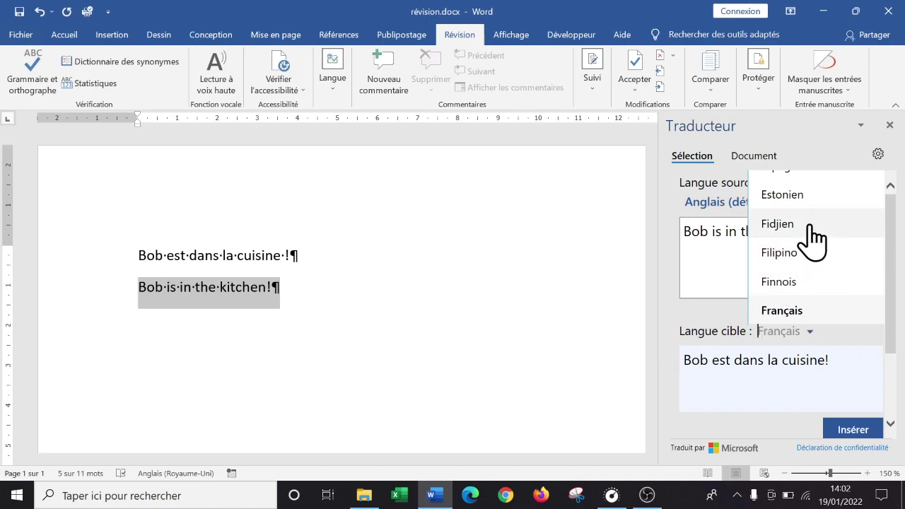
scroll(848, 281, down, 3)
scroll(846, 282, up, 3)
scroll(830, 261, up, 1)
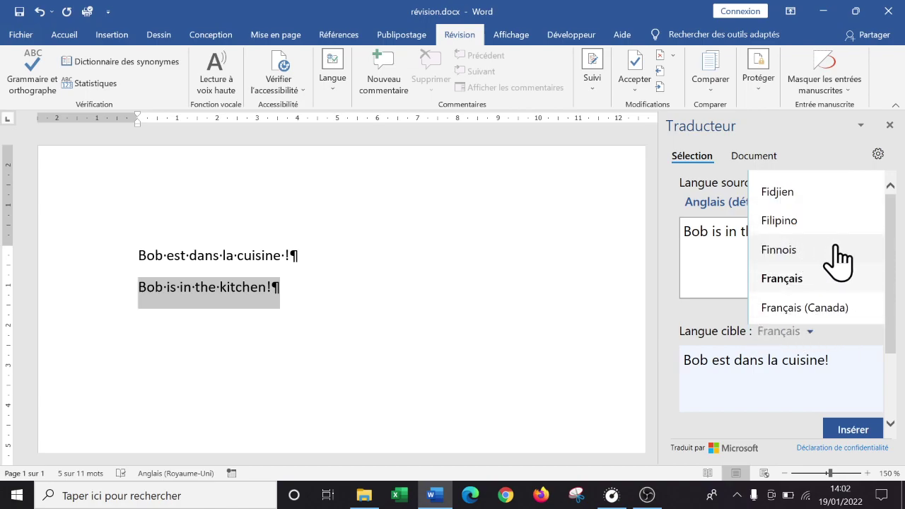
click(803, 254)
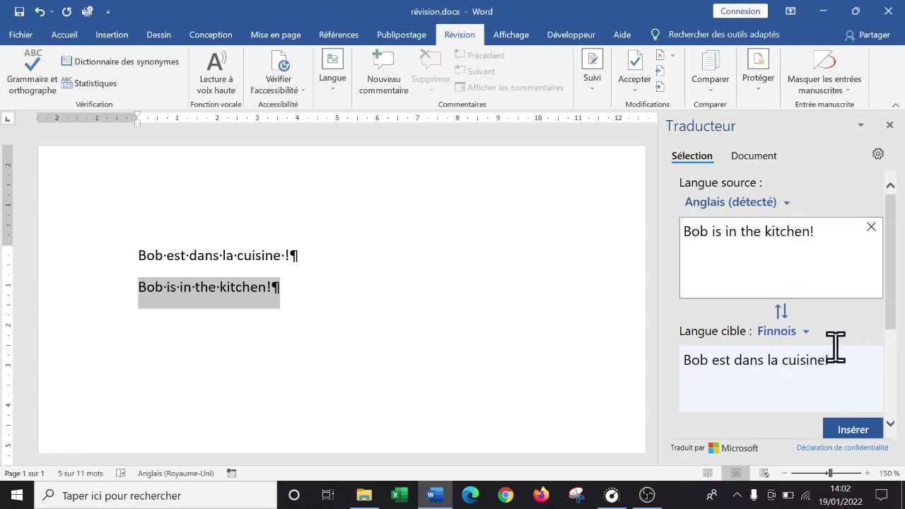
scroll(862, 357, down, 3)
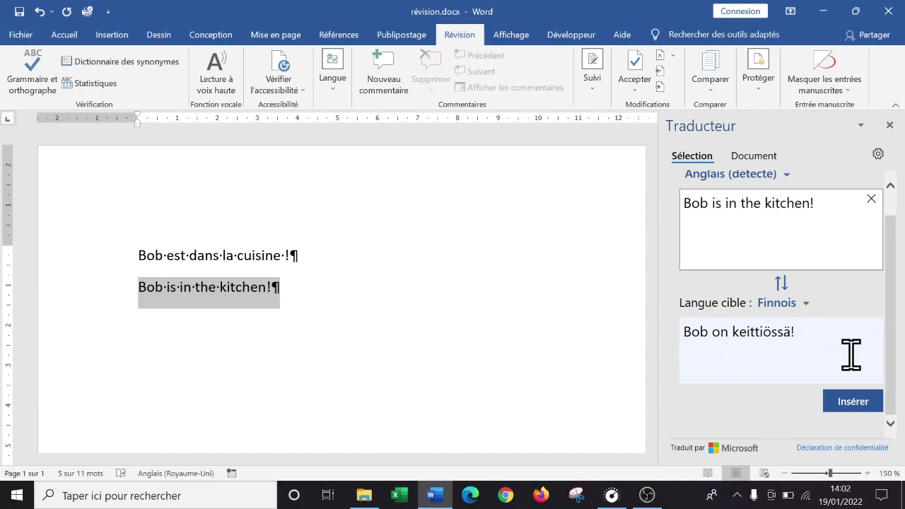
click(827, 224)
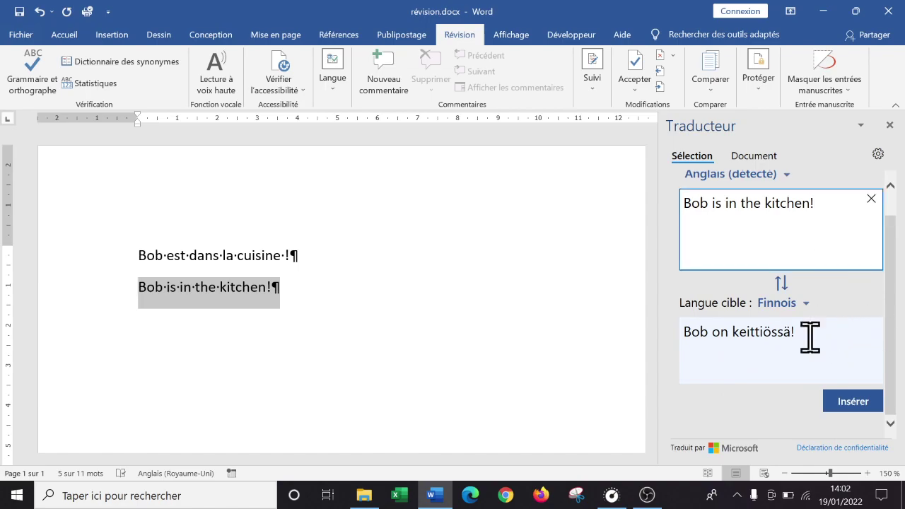
- Insert the Finnish translation "Bob on keittiössä!" right after the English sentence, separated by a space
click(410, 279)
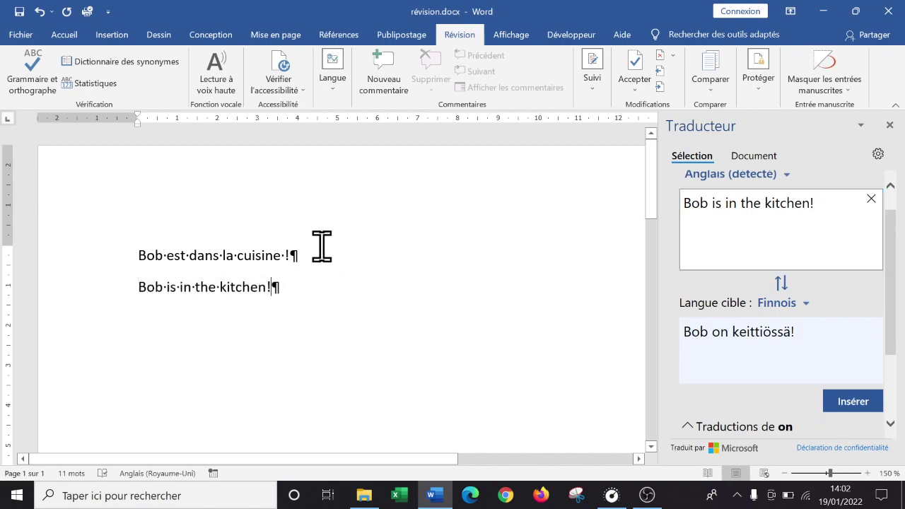
click(355, 239)
click(432, 305)
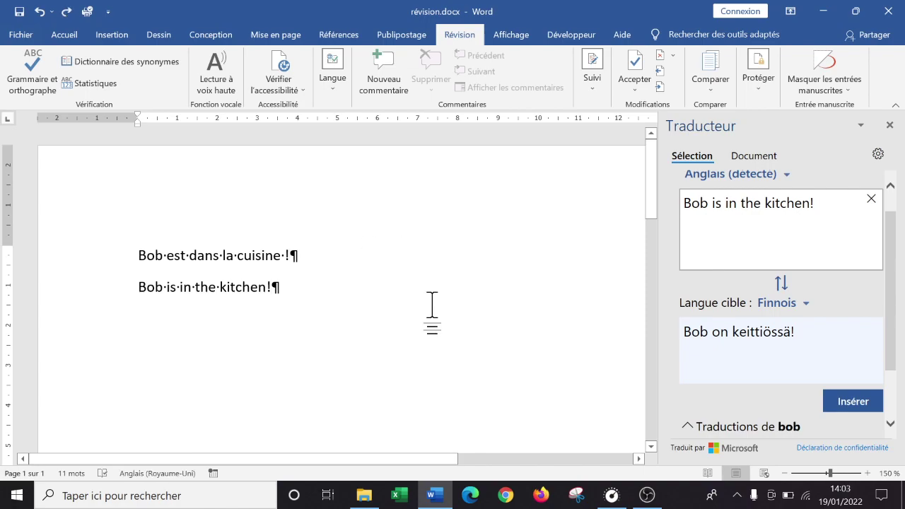
click(853, 412)
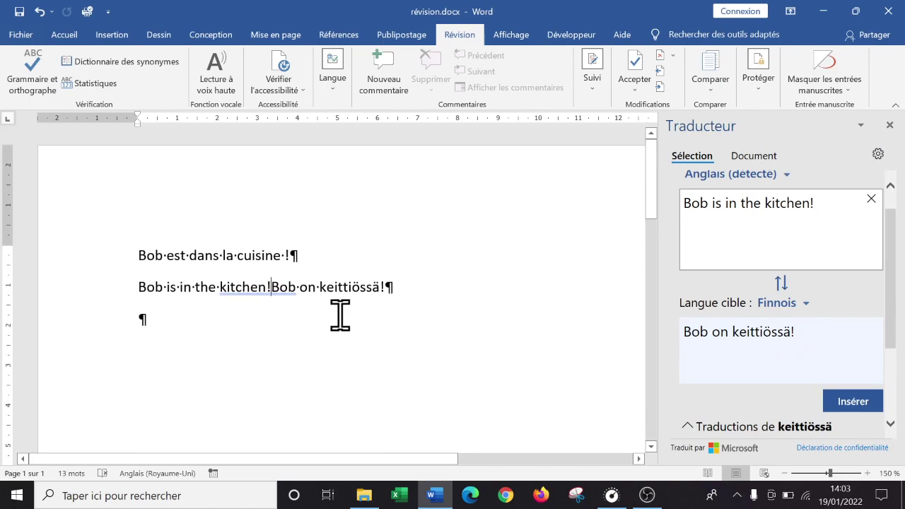
click(272, 283)
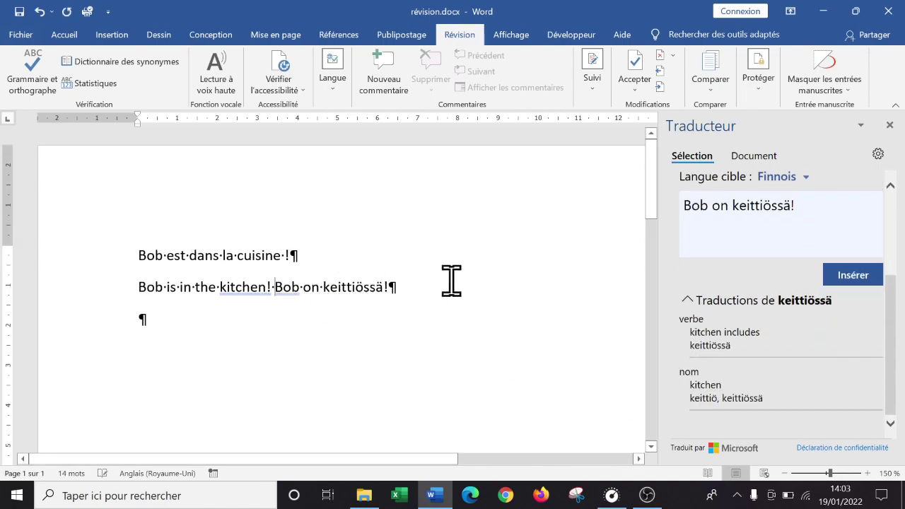